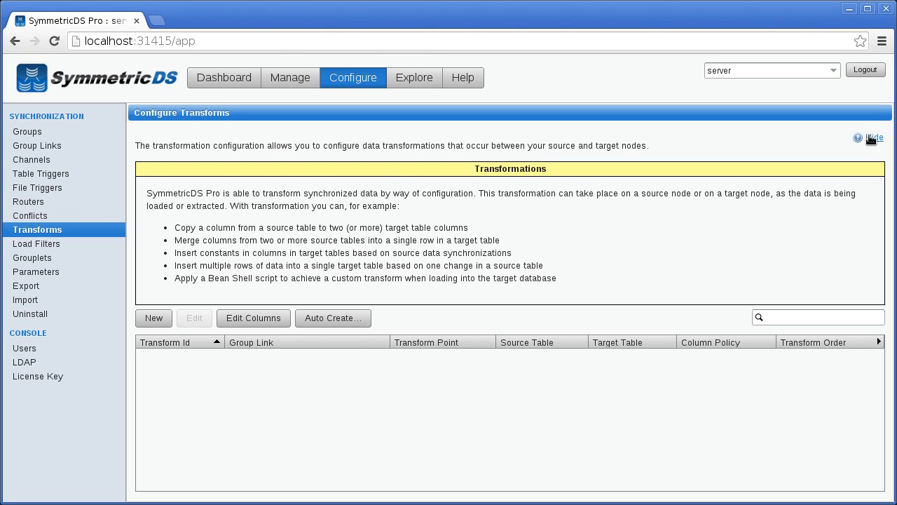
# Step: Hide the help text and auto-create IMPLIED transforms for the INV_DOC and INV_LINE tables on the server waits for pull from client link
pyautogui.click(872, 139)
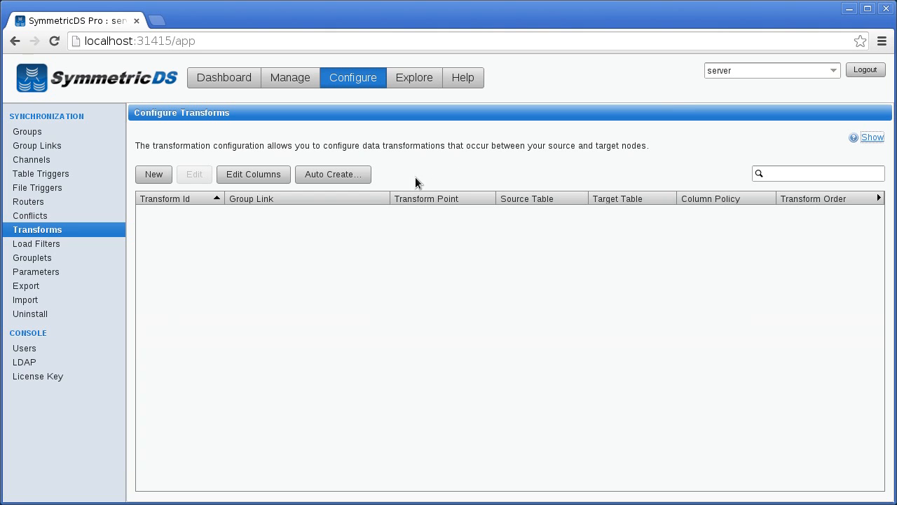
pyautogui.click(360, 176)
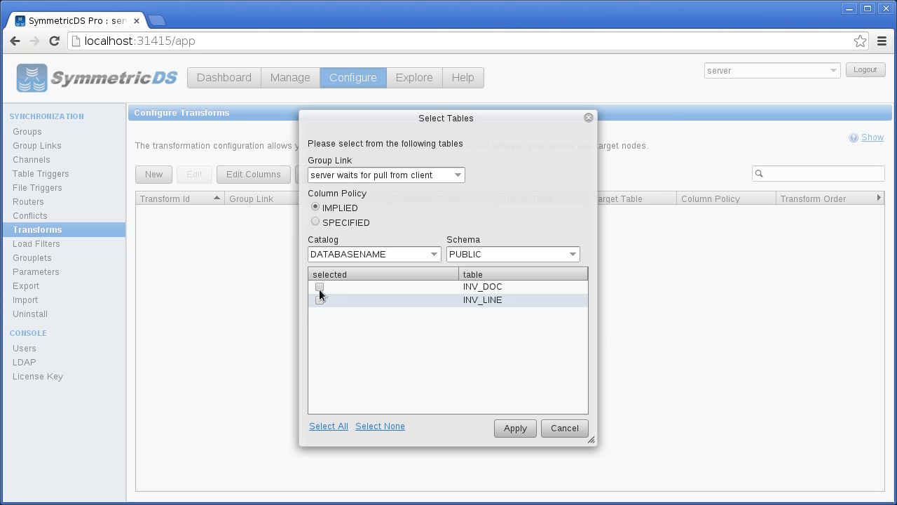
pyautogui.click(514, 429)
# Step: Edit the INV_DOC transform, choosing the group link server waits for pull from client and the transform point LOAD
pyautogui.click(202, 212)
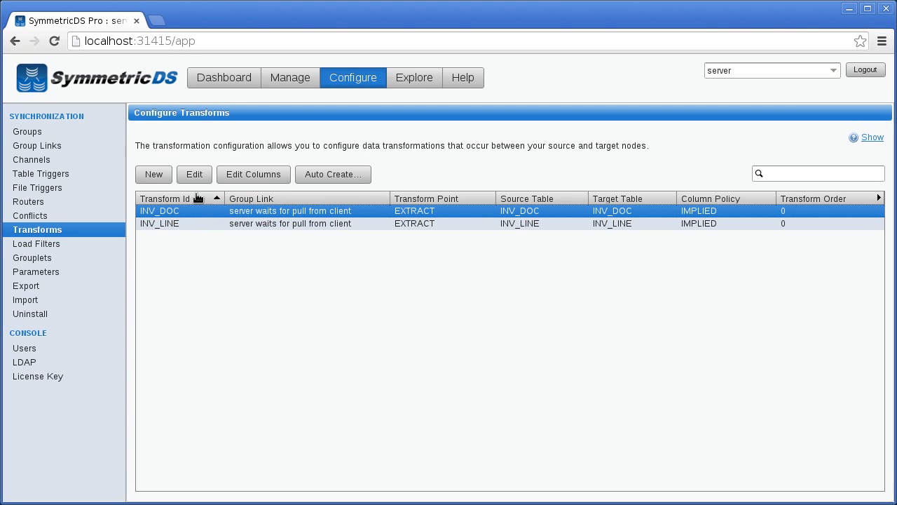
pyautogui.click(190, 176)
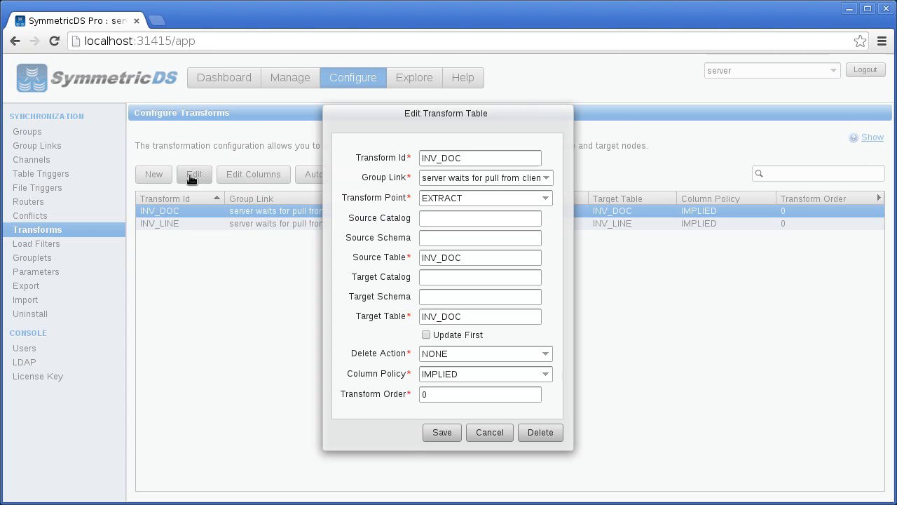
pyautogui.doubleClick(461, 157)
pyautogui.click(547, 178)
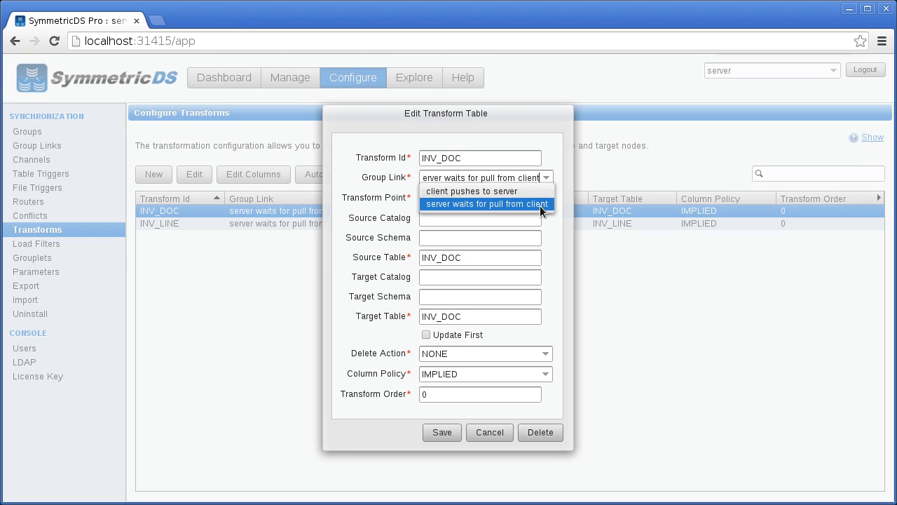
pyautogui.click(539, 204)
pyautogui.click(547, 200)
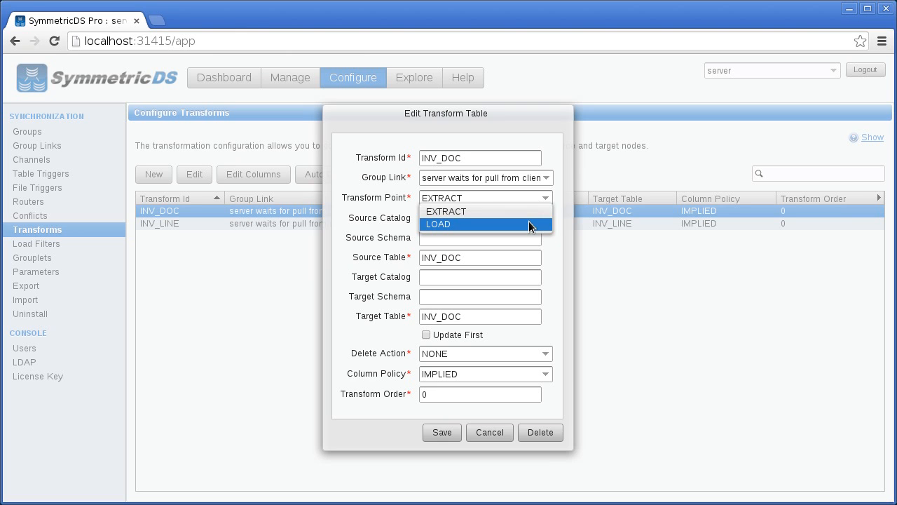
pyautogui.click(529, 224)
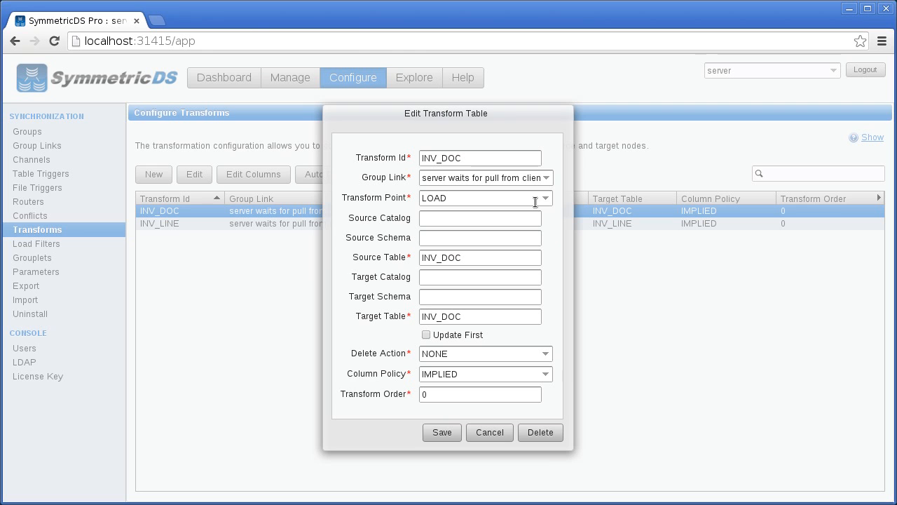
# Step: Change the target table of the INV_DOC transform to INVENTORY
pyautogui.click(494, 257)
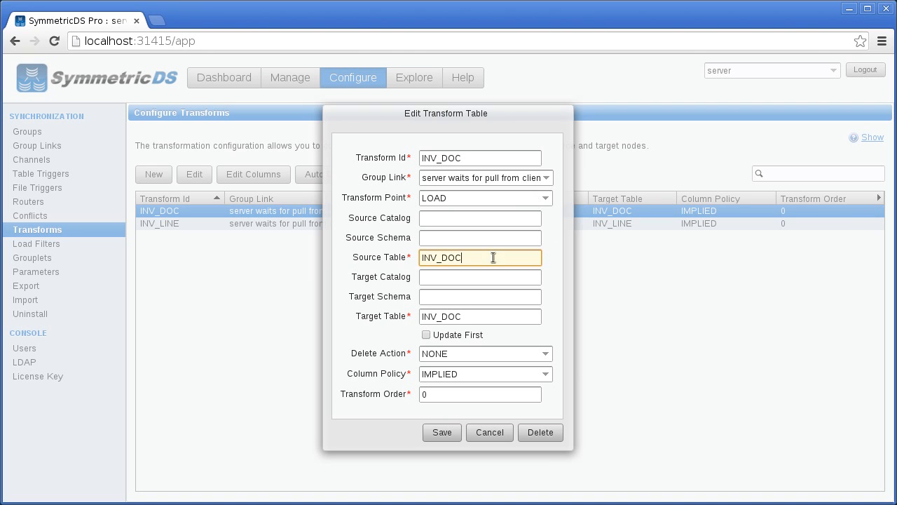
pyautogui.moveTo(494, 257); pyautogui.dragTo(402, 259)
pyautogui.moveTo(468, 314); pyautogui.dragTo(430, 317)
pyautogui.press('BackSpace')
pyautogui.write('INVENTORY')
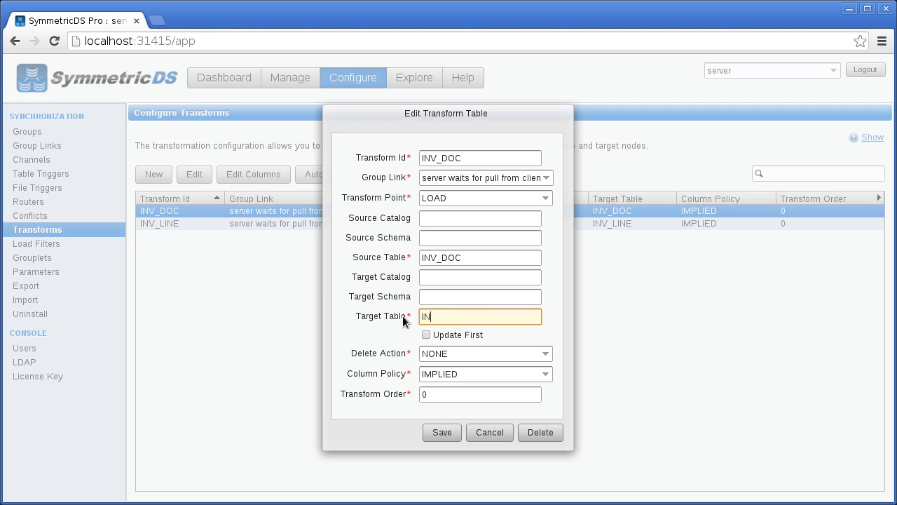
# Step: Set the transform's target catalog to dbo and its target schema to admin
pyautogui.hotkey('shift', 'Tab')
pyautogui.hotkey('shift', 'Tab')
pyautogui.write('dbo')
pyautogui.press('Tab')
pyautogui.write('an')
pyautogui.press('BackSpace')
pyautogui.write('dmin')
pyautogui.press('Tab')
# Step: Enable Update First for the INV_DOC transform and set its delete action to UPDATE_COL
pyautogui.click(426, 334)
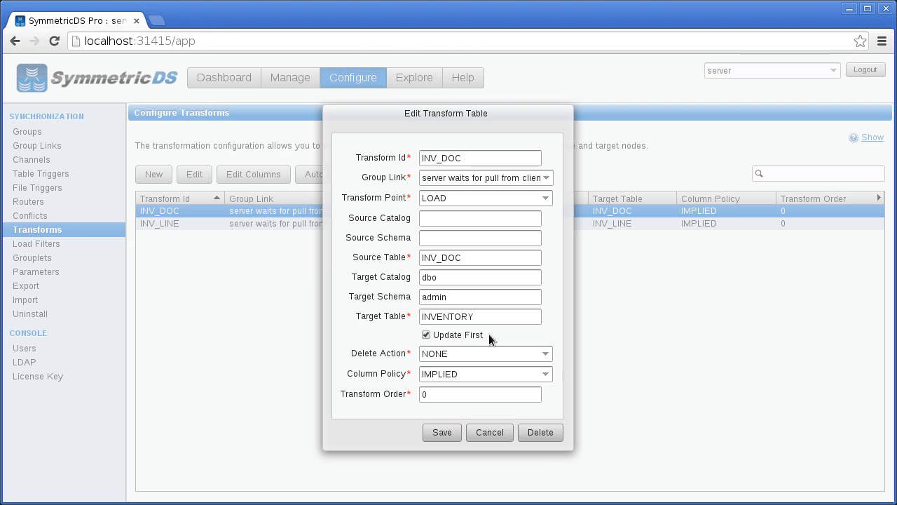
pyautogui.click(545, 356)
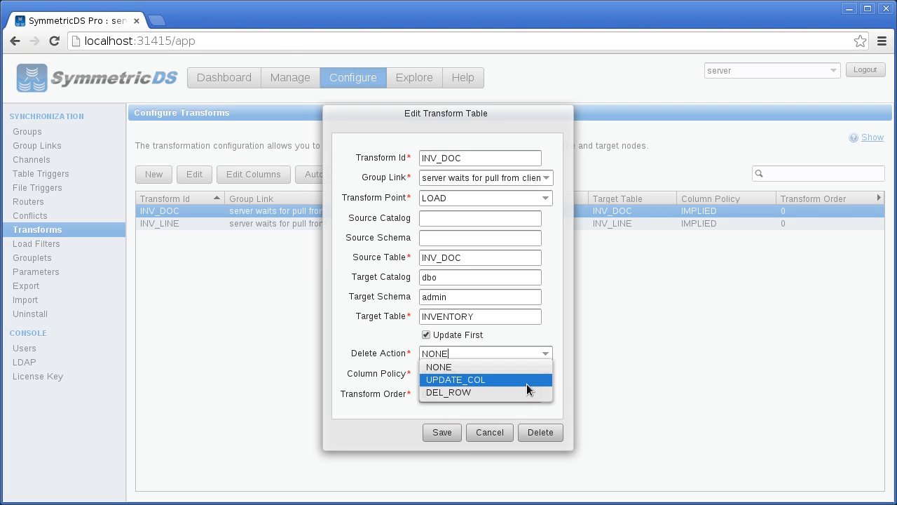
pyautogui.click(529, 381)
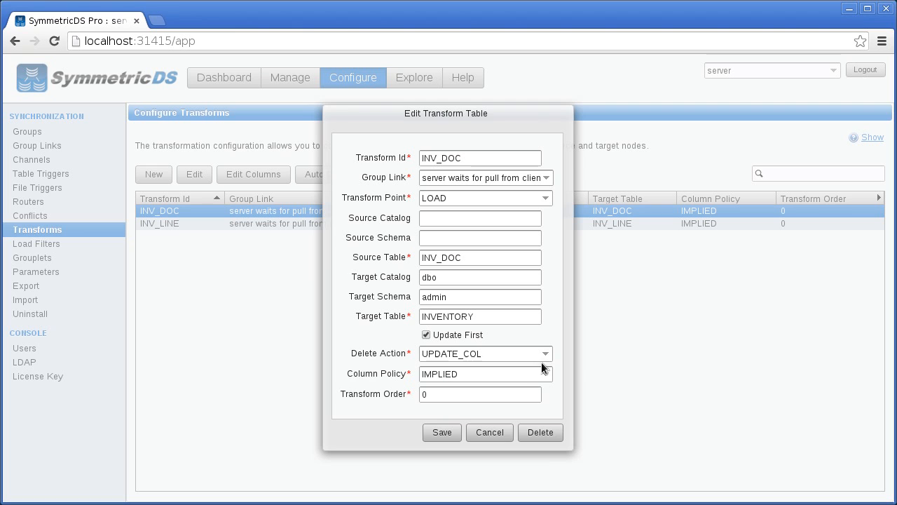
# Step: Set the column policy to SPECIFIED and the transform order to 1, and save the INV_DOC transform
pyautogui.click(546, 376)
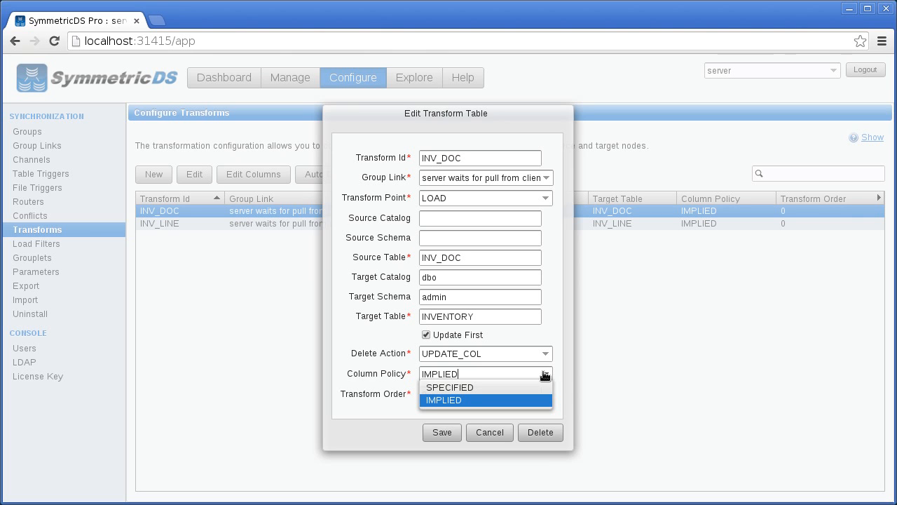
pyautogui.click(510, 388)
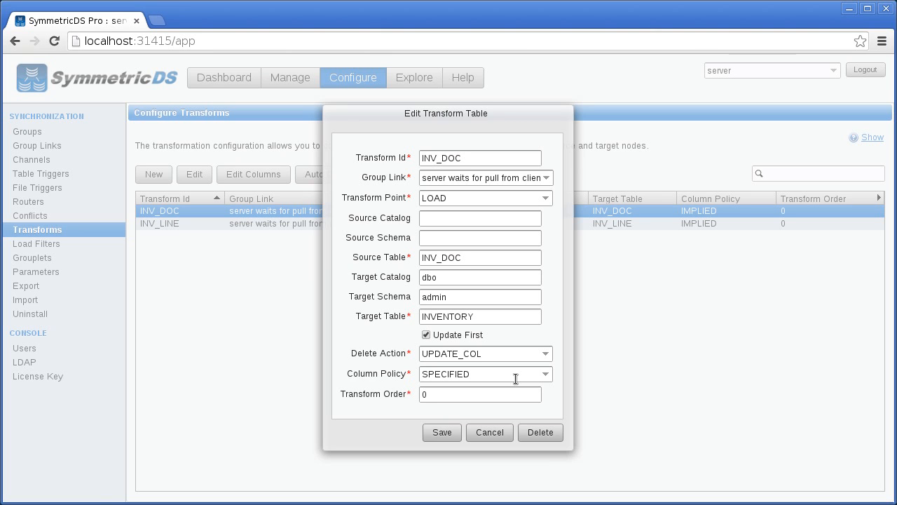
pyautogui.click(448, 393)
pyautogui.press('BackSpace')
pyautogui.write('1')
pyautogui.click(442, 432)
# Step: Add a column mapping to the INV_DOC transform from INV_DOC_ID to INVENTORY_ID and mark it as primary key
pyautogui.click(253, 176)
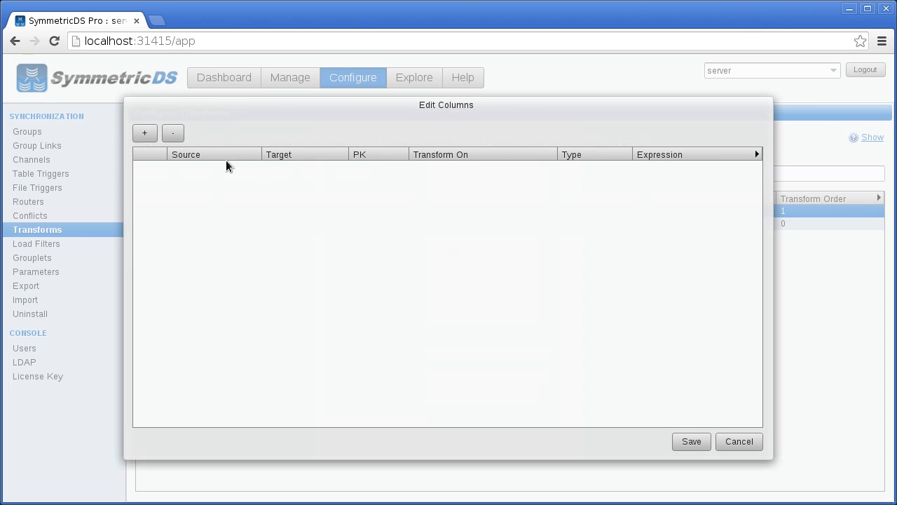
pyautogui.click(145, 132)
pyautogui.click(286, 174)
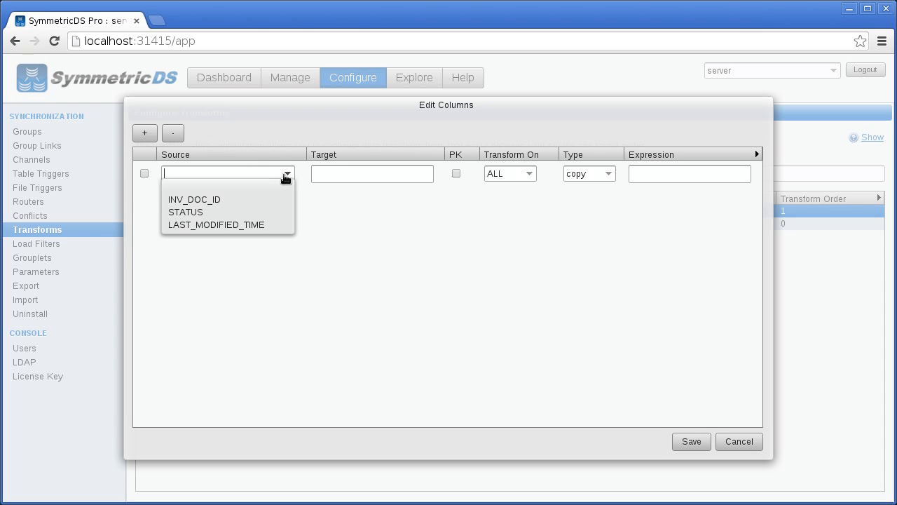
pyautogui.click(251, 199)
pyautogui.click(327, 176)
pyautogui.write('INVENTORY_ID')
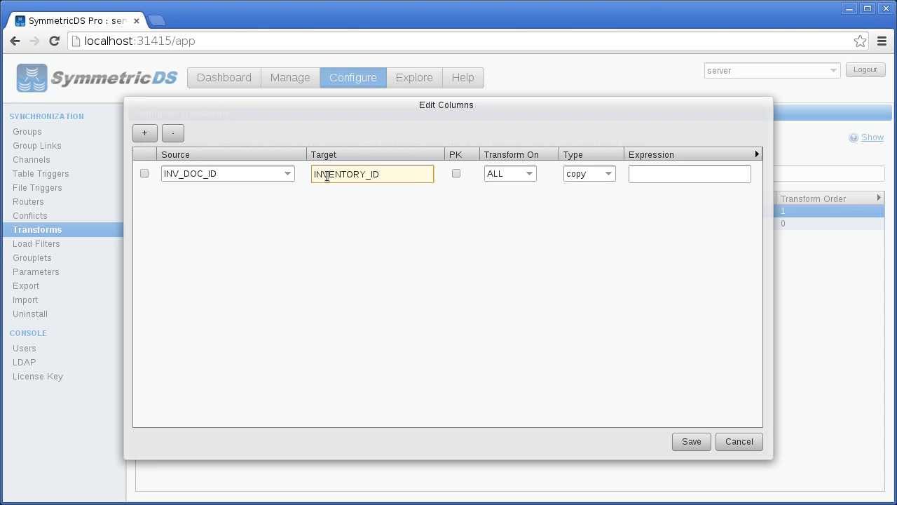
pyautogui.click(456, 175)
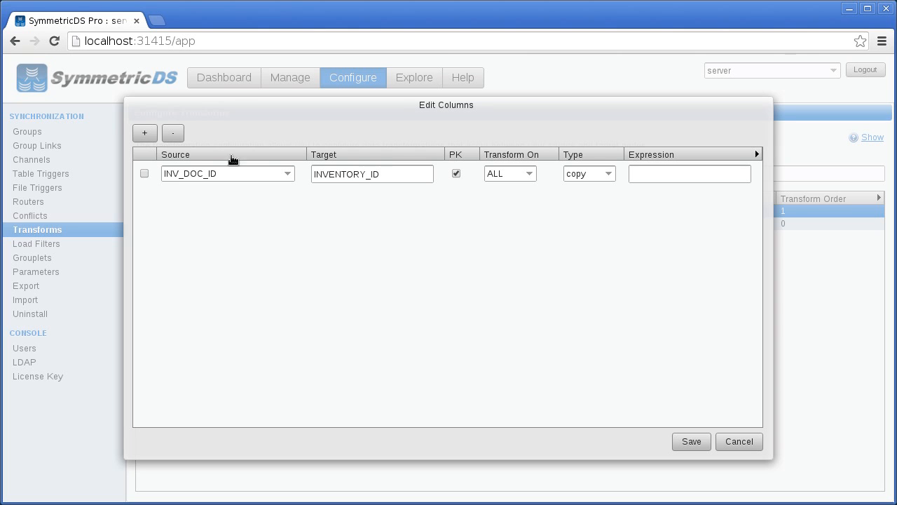
# Step: Add a second column mapping from STATUS to STATUS that transforms on ALL
pyautogui.click(145, 135)
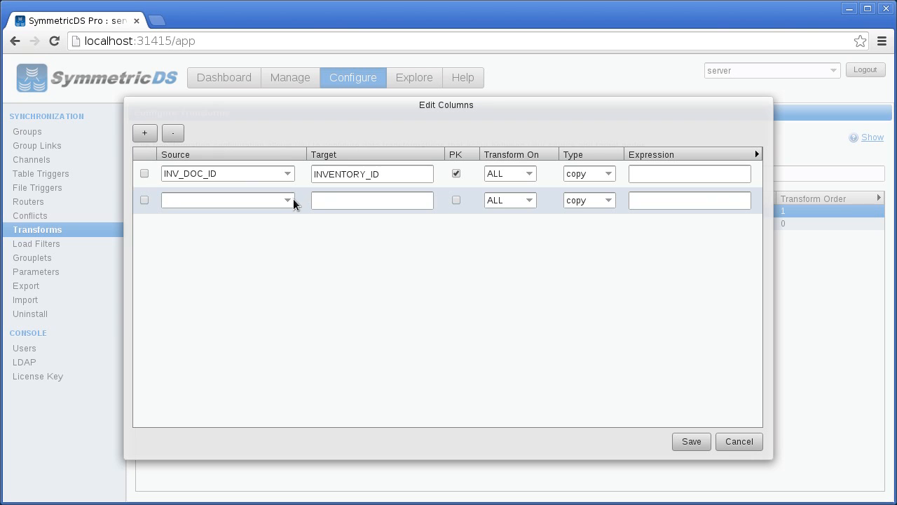
pyautogui.click(288, 201)
pyautogui.click(257, 239)
pyautogui.click(338, 204)
pyautogui.write('STATUS')
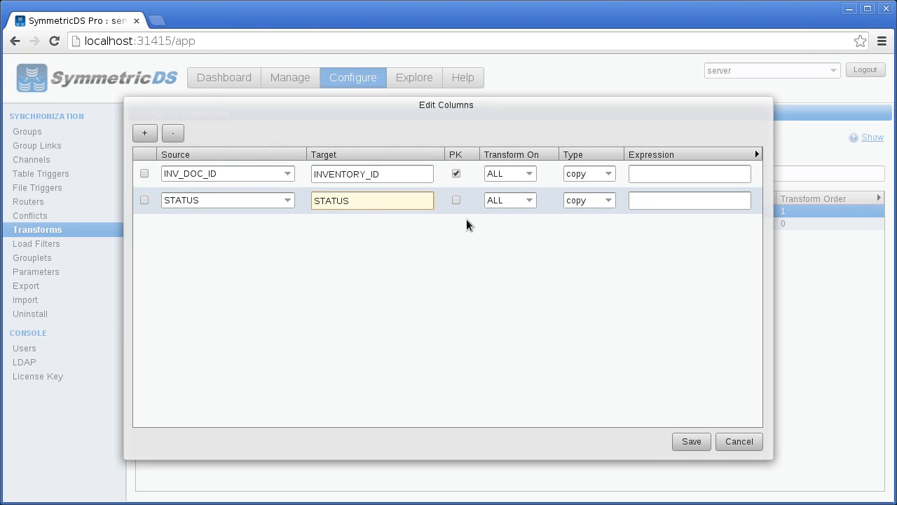
pyautogui.click(529, 202)
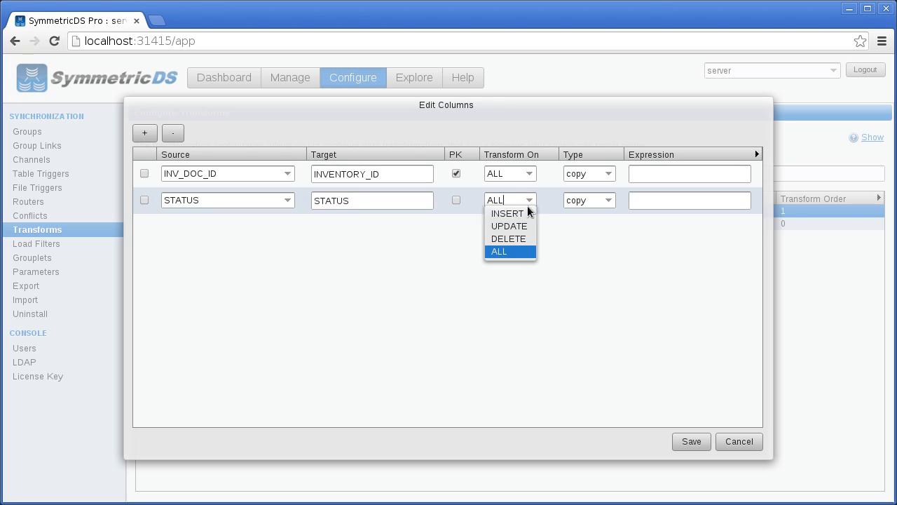
pyautogui.click(526, 252)
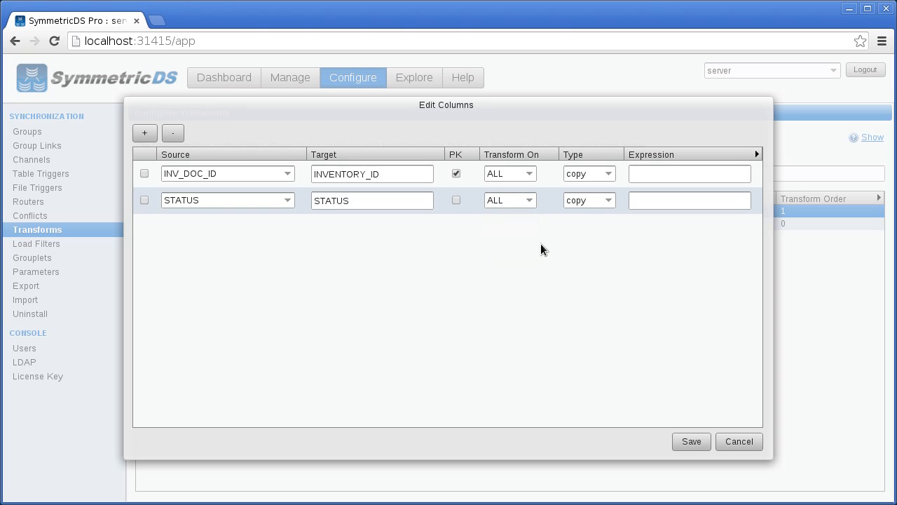
# Step: Set the STATUS mapping's transform type to const with the value 123
pyautogui.click(610, 201)
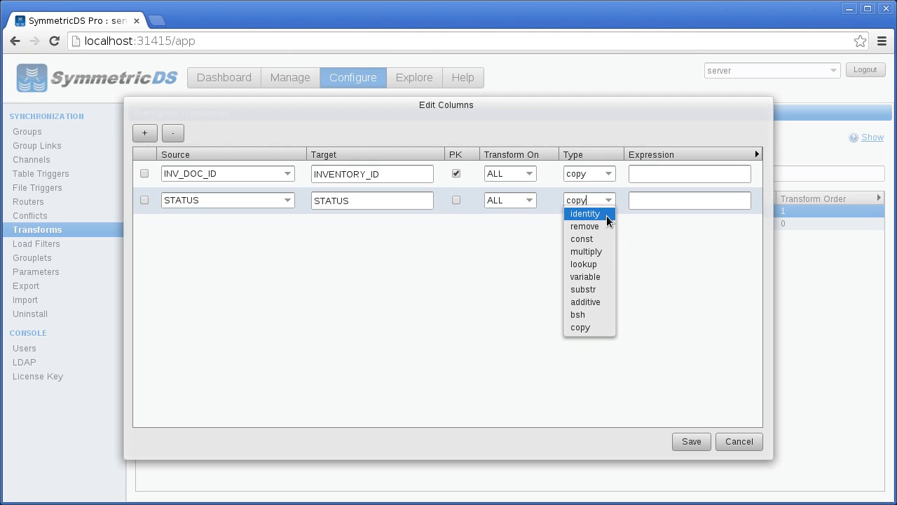
pyautogui.click(601, 237)
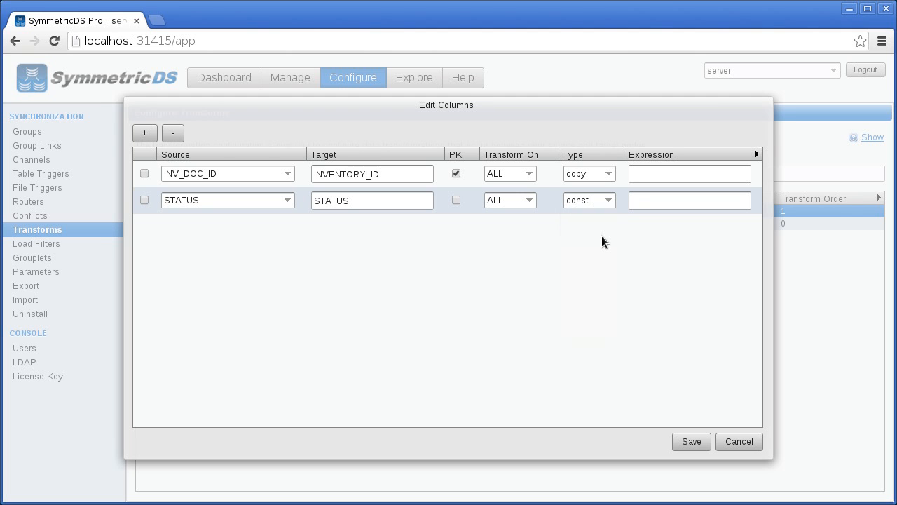
pyautogui.write('123')
pyautogui.click(479, 307)
# Step: Set the STATUS mapping's transform type to variable with the value source_node_id
pyautogui.click(608, 201)
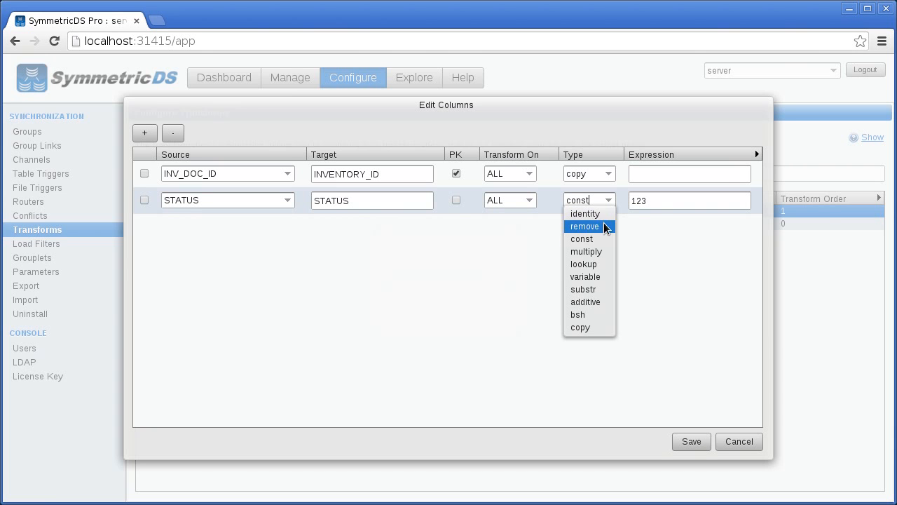
pyautogui.click(593, 276)
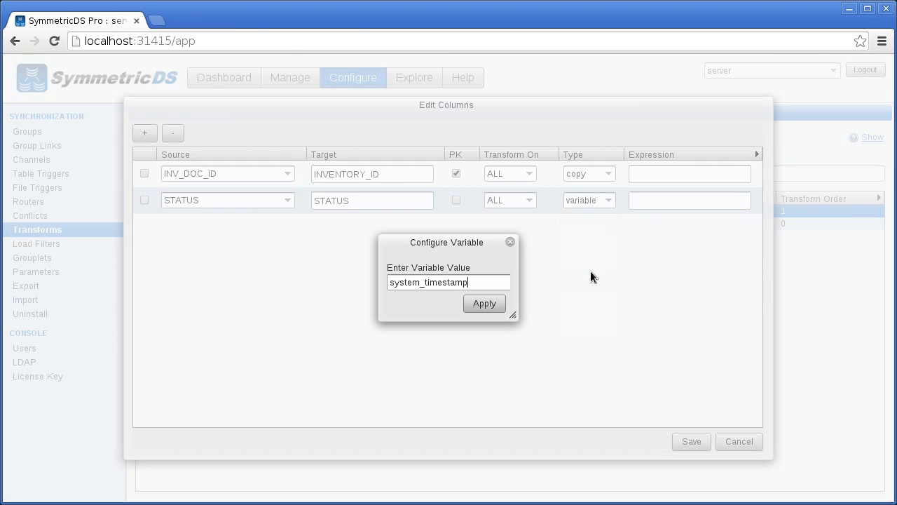
pyautogui.click(499, 284)
pyautogui.write('sou')
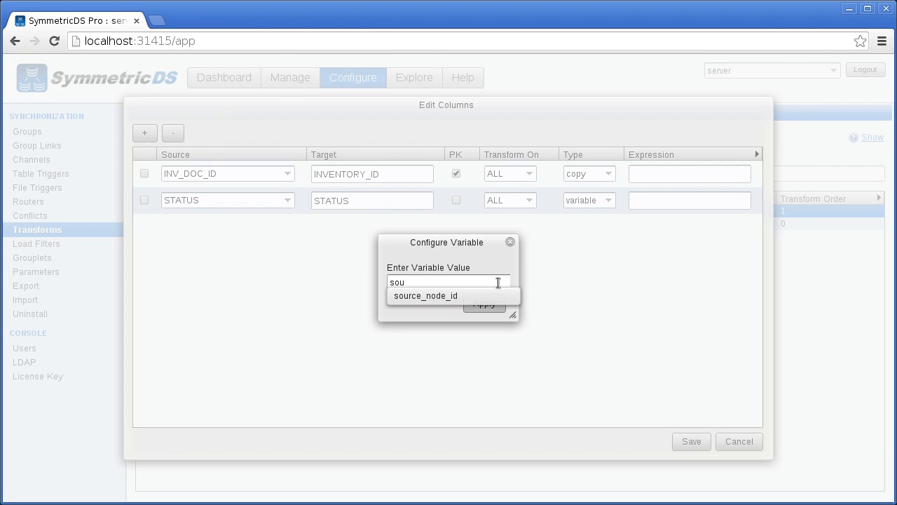
pyautogui.click(474, 295)
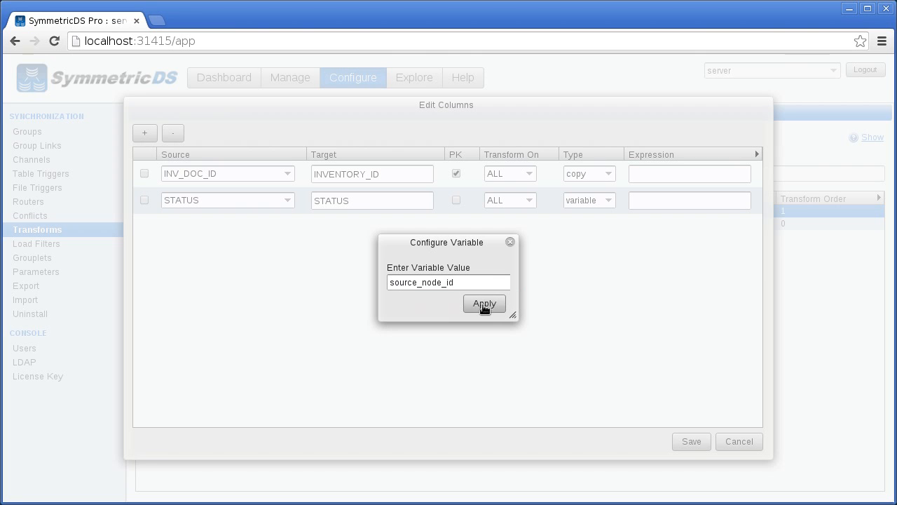
pyautogui.click(485, 303)
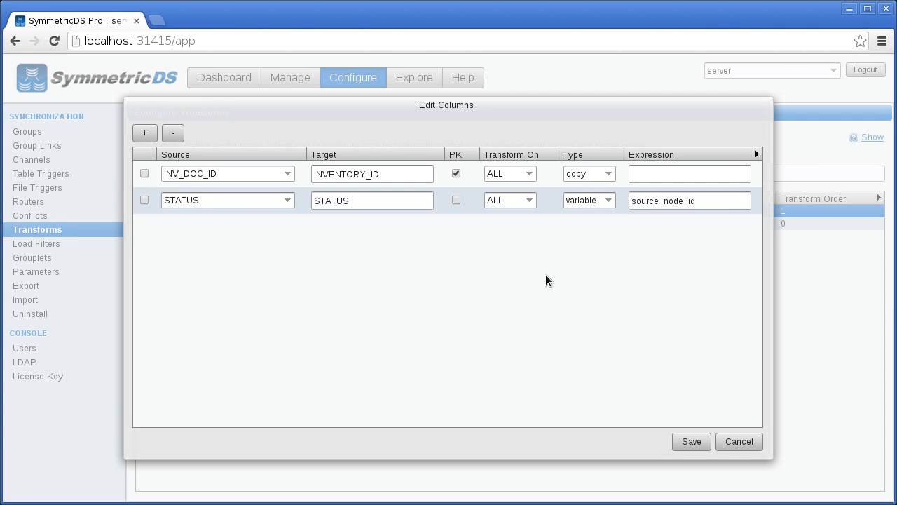
# Step: Set the STATUS mapping's transform type to substr with start index 1 and end index 2
pyautogui.click(609, 200)
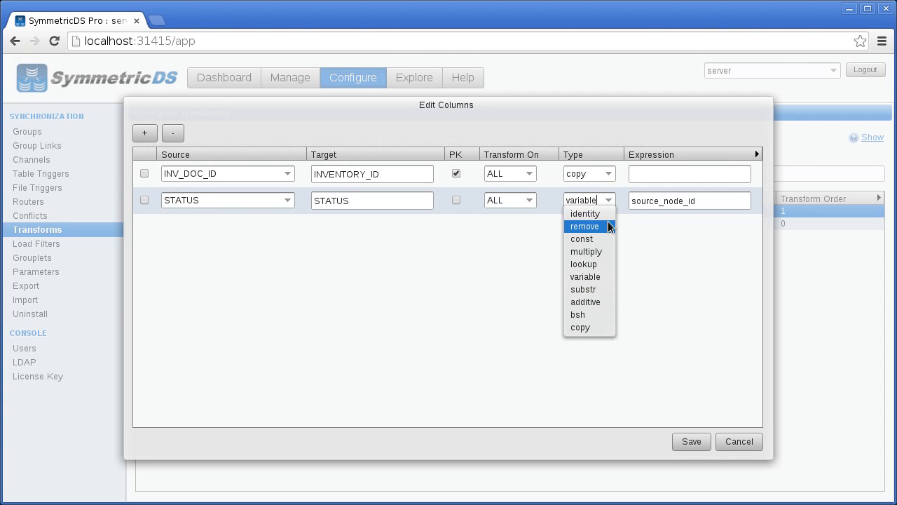
pyautogui.click(602, 290)
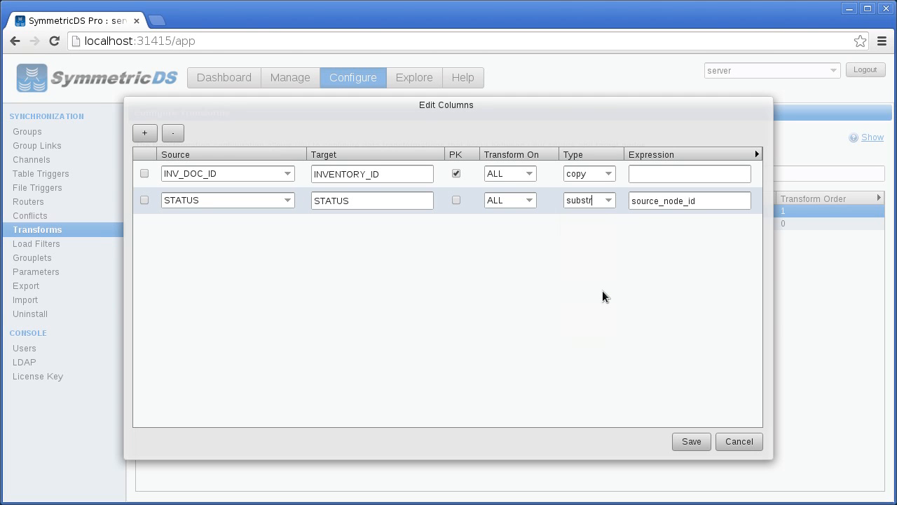
pyautogui.write('1')
pyautogui.click(492, 328)
pyautogui.write('2')
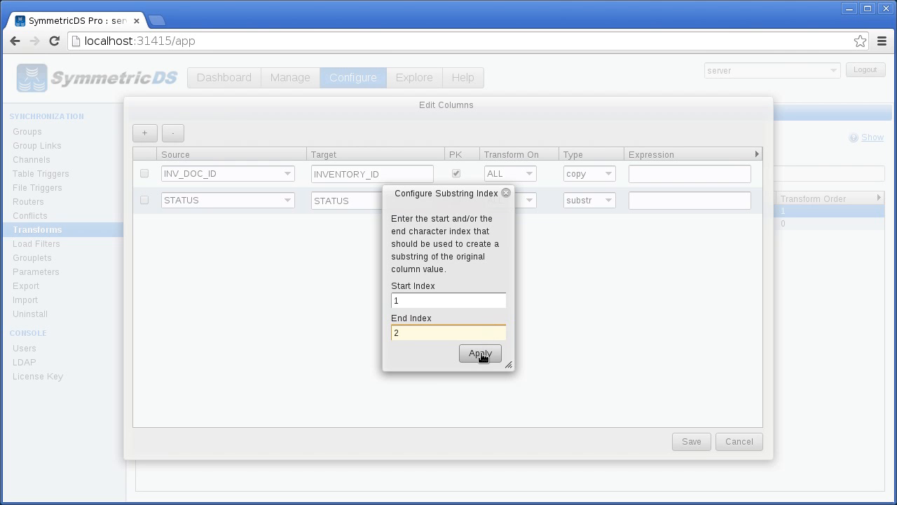
pyautogui.click(481, 355)
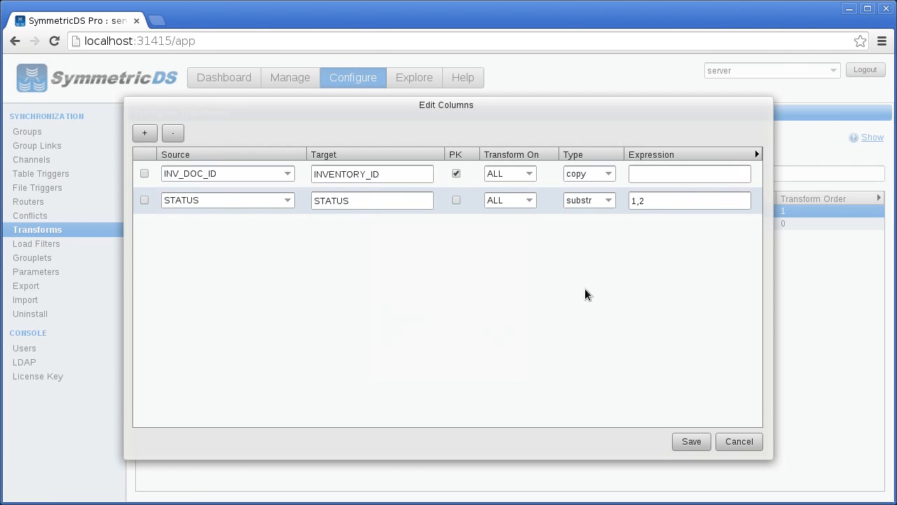
# Step: Set the STATUS mapping's transform type to lookup with the SQL "select status from statusmap where id = :STATUS"
pyautogui.click(608, 201)
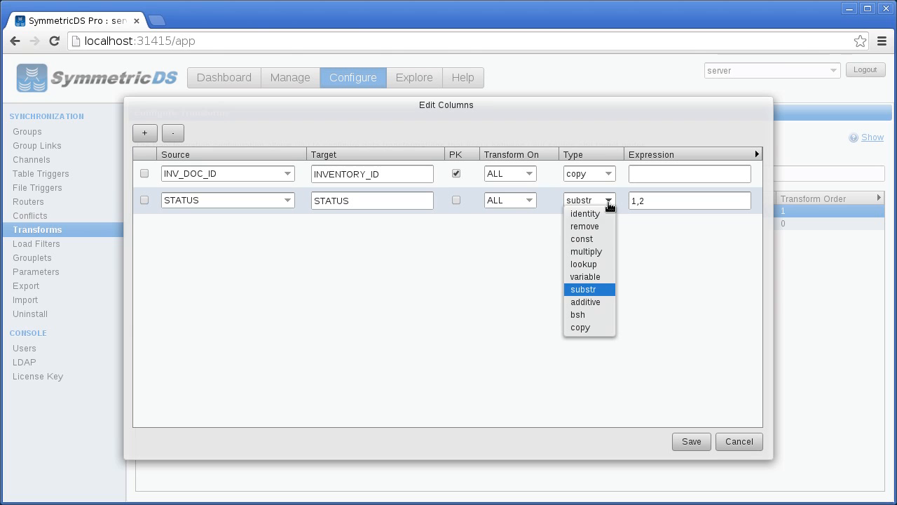
pyautogui.click(601, 263)
pyautogui.write('select ')
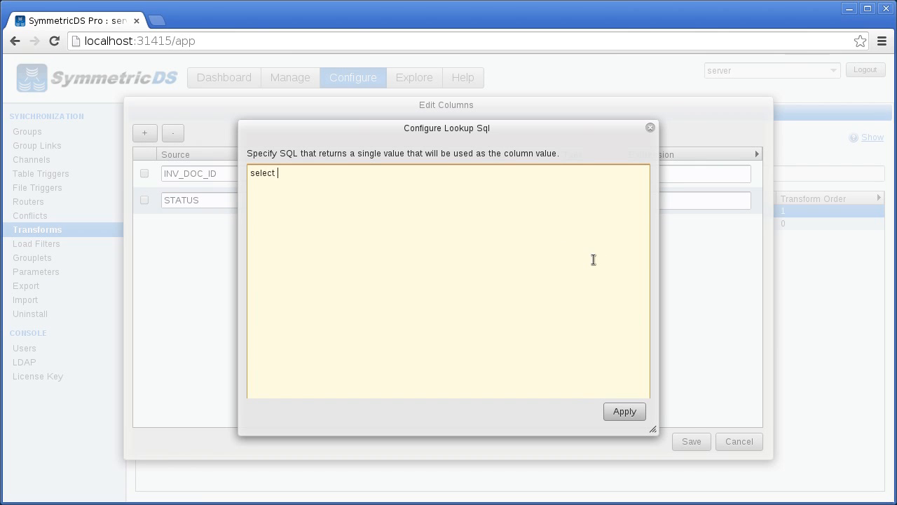
pyautogui.write('status from statusmap where id = :STATUS')
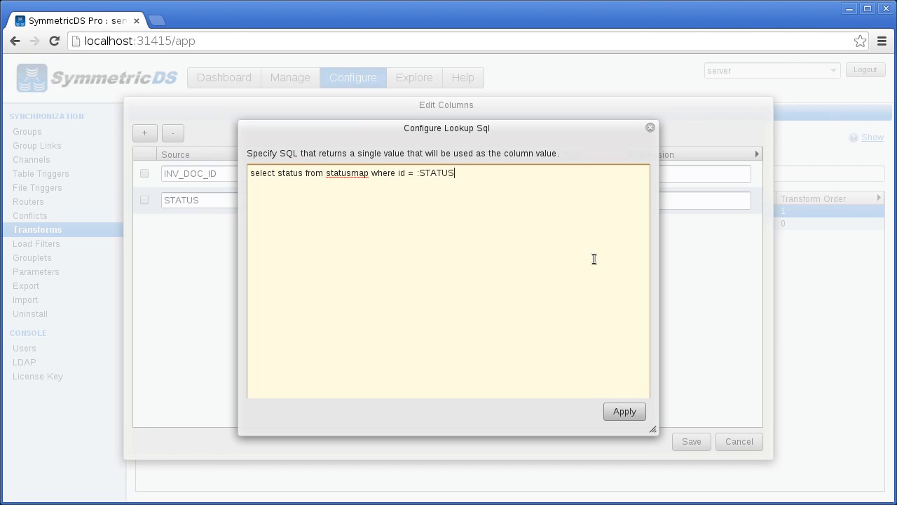
pyautogui.click(623, 411)
# Step: Set the STATUS mapping's transform type to bsh with the script: if (STATUS.equals("A")) { return "1"; } else { return "0";}
pyautogui.click(607, 200)
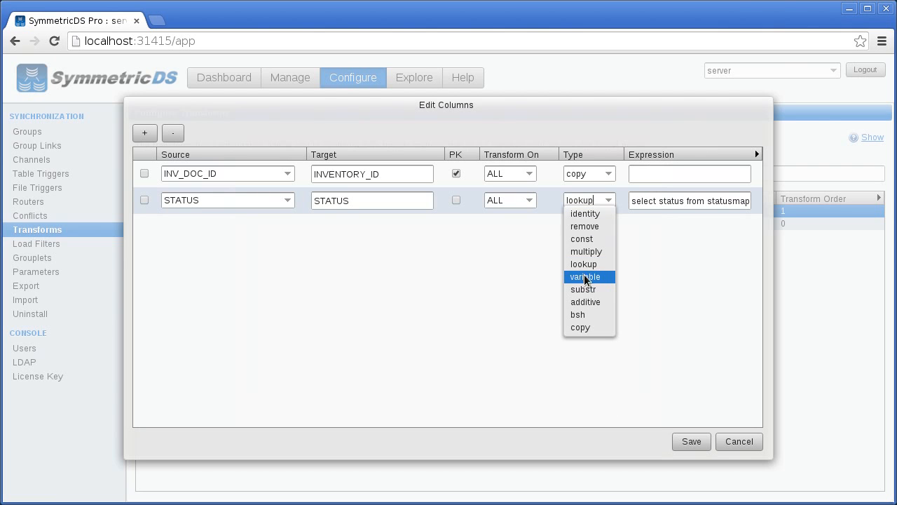
pyautogui.click(580, 311)
pyautogui.write('selec')
pyautogui.hotkey('ctrl', 'a')
pyautogui.write('if (S')
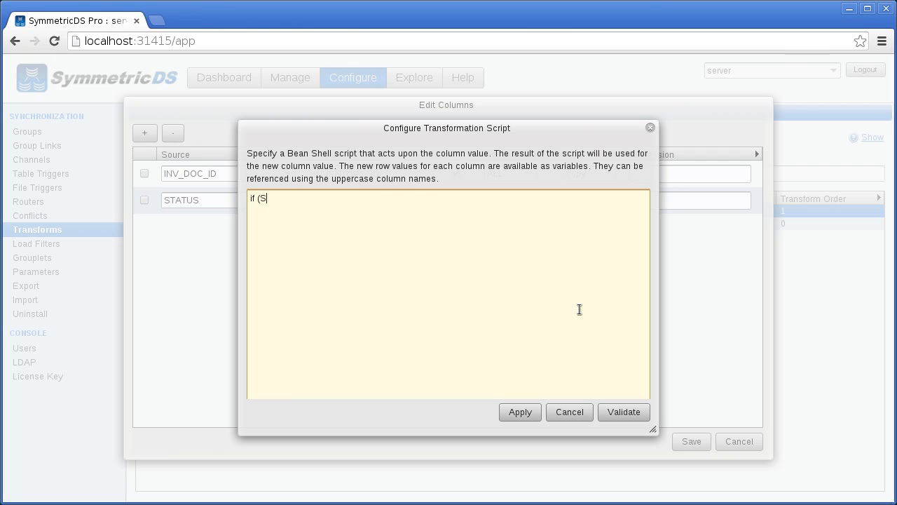
pyautogui.write('TATUS.equals("A")) { return "1')
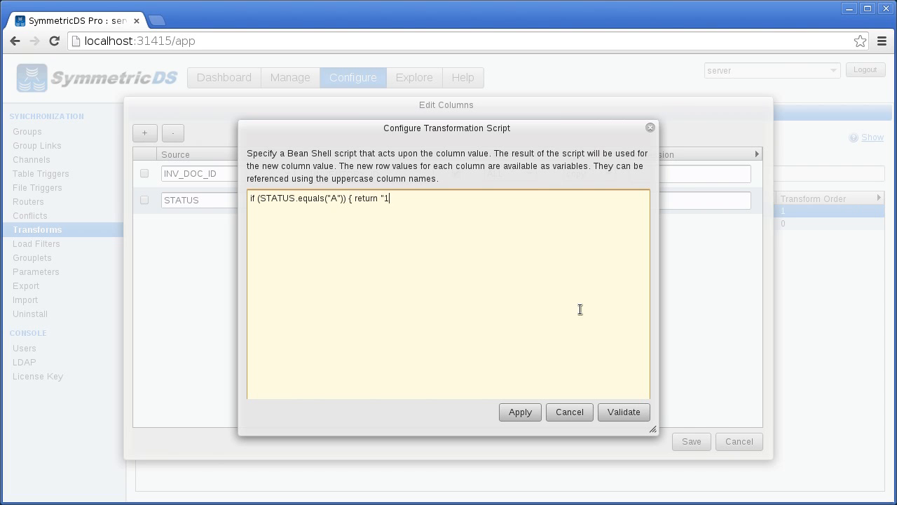
pyautogui.write('"; } else { return "0";}')
pyautogui.click(536, 410)
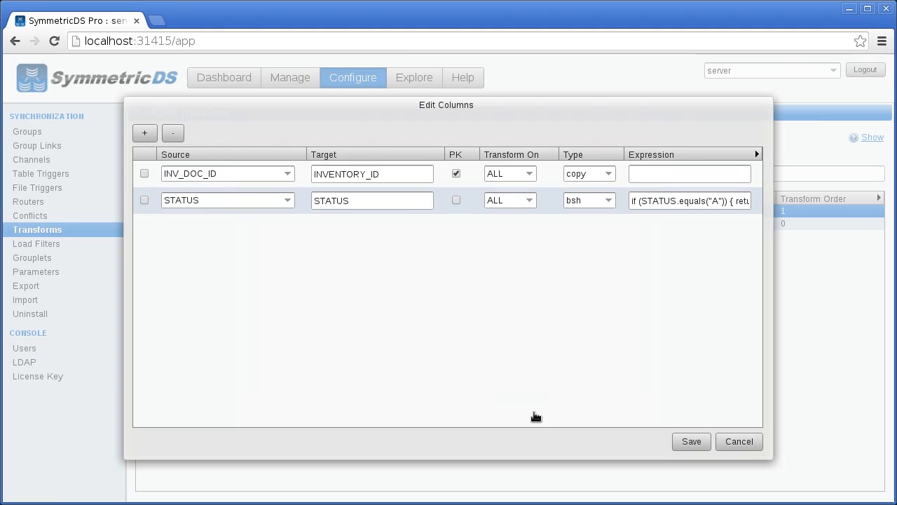